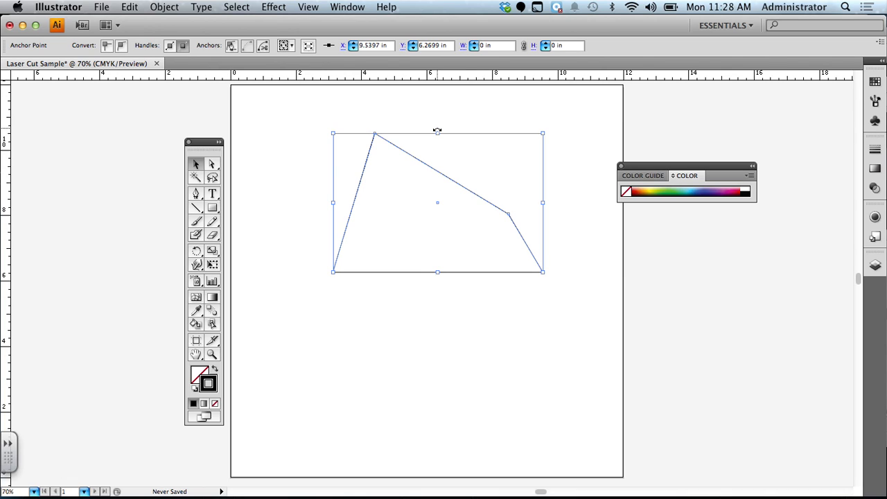
Rotate the four-sided polygon until its longest edge lies on top, sloping up to the right, and move it to about X 5.74 in, Y 7.20 in.
{"action": "left_click_drag", "start_coordinate": [437, 130], "coordinate": [482, 149]}
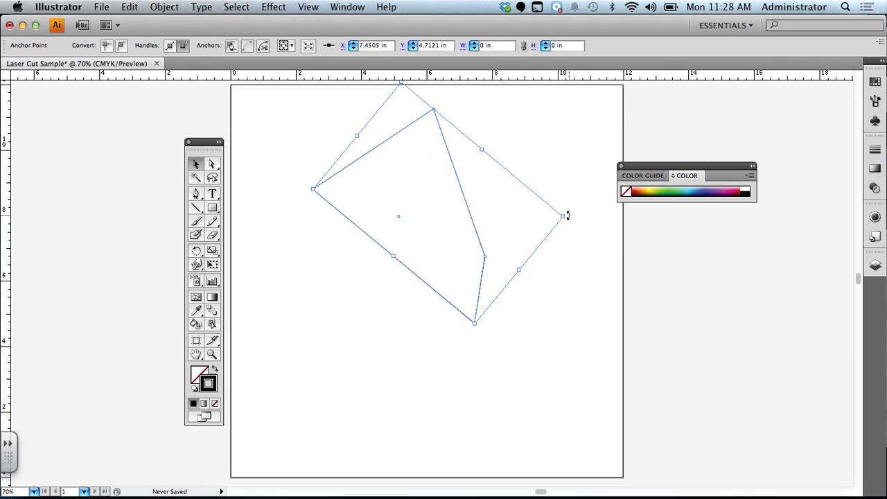
{"action": "left_click_drag", "start_coordinate": [566, 216], "coordinate": [532, 166]}
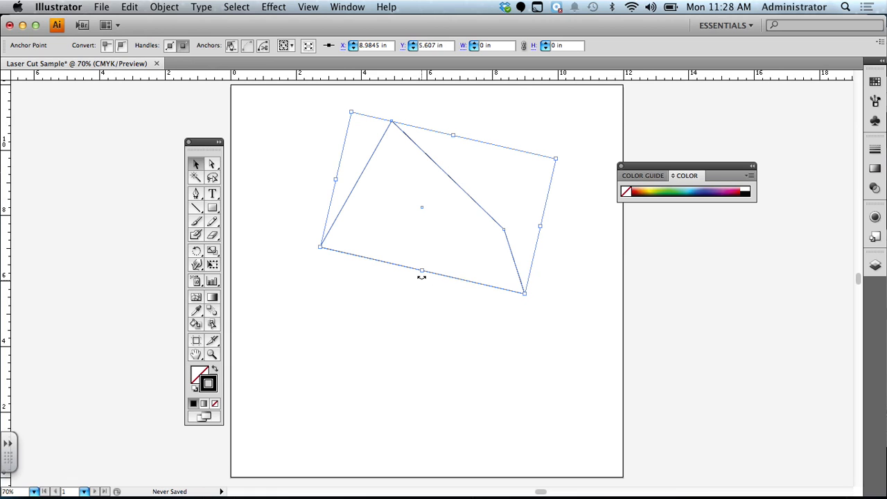
{"action": "left_click_drag", "start_coordinate": [421, 277], "coordinate": [463, 250]}
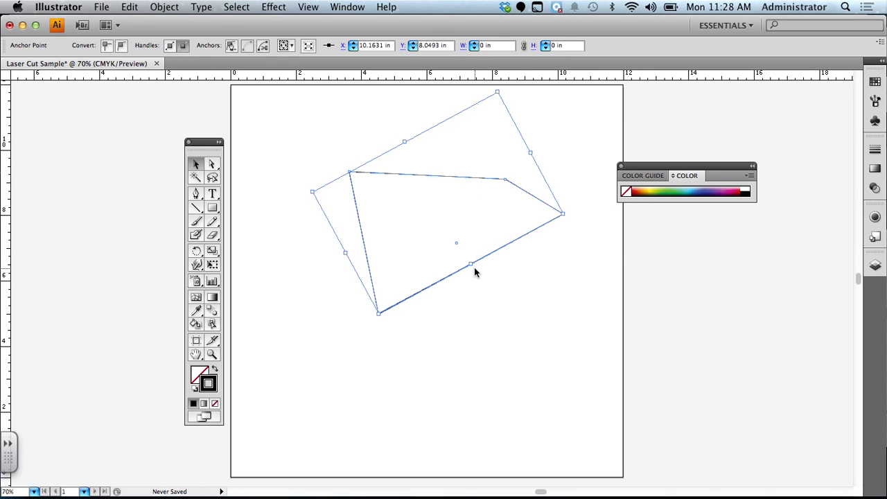
{"action": "left_click", "coordinate": [474, 271]}
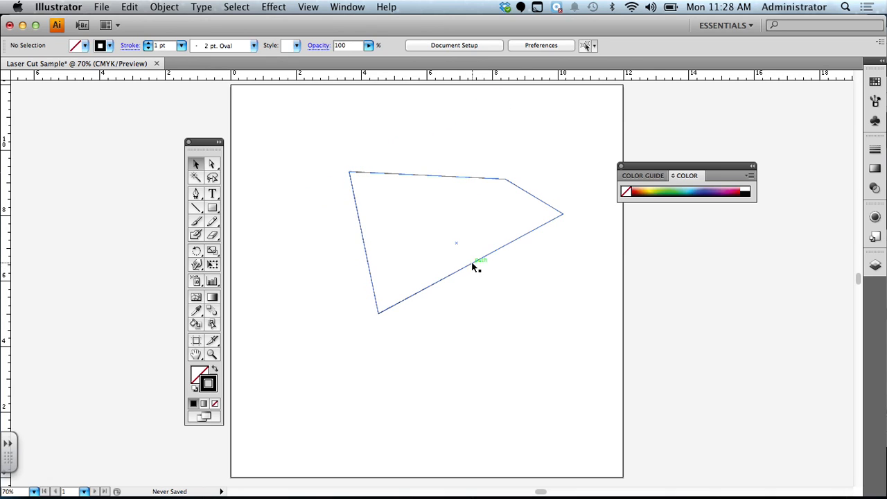
{"action": "left_click", "coordinate": [471, 261]}
{"action": "left_click_drag", "start_coordinate": [474, 270], "coordinate": [424, 170]}
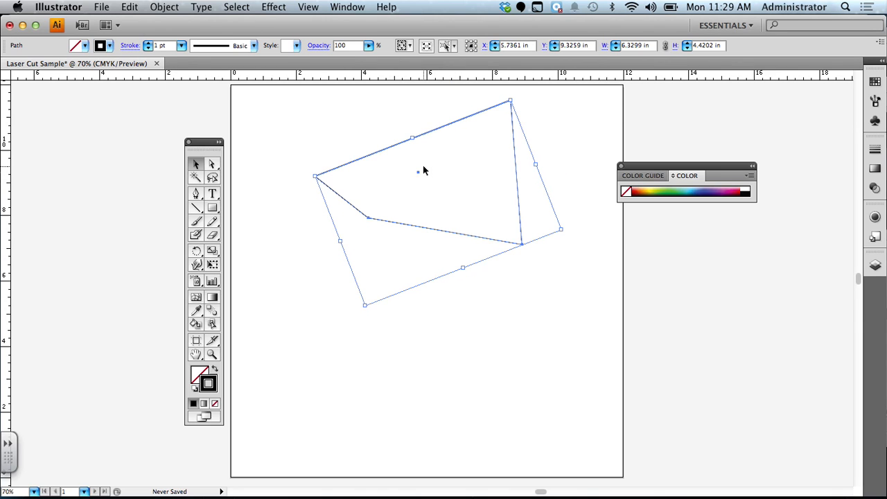
{"action": "left_click", "coordinate": [424, 216]}
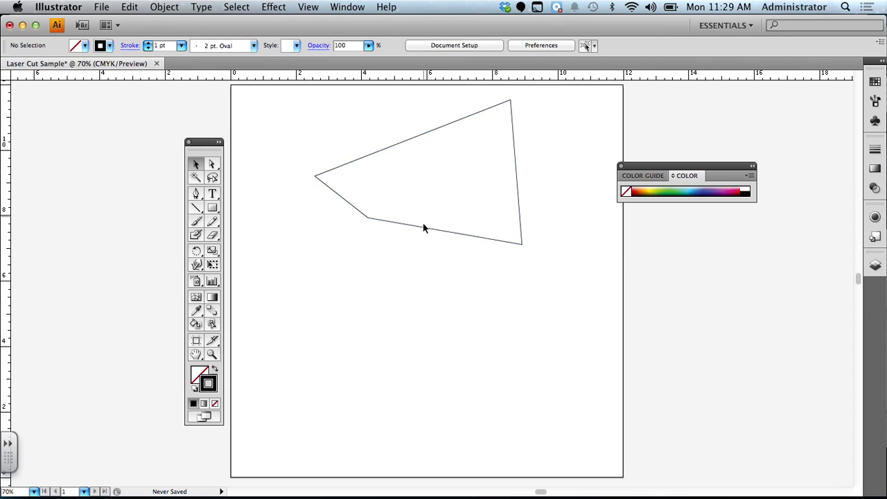
{"action": "left_click_drag", "start_coordinate": [424, 229], "coordinate": [424, 300]}
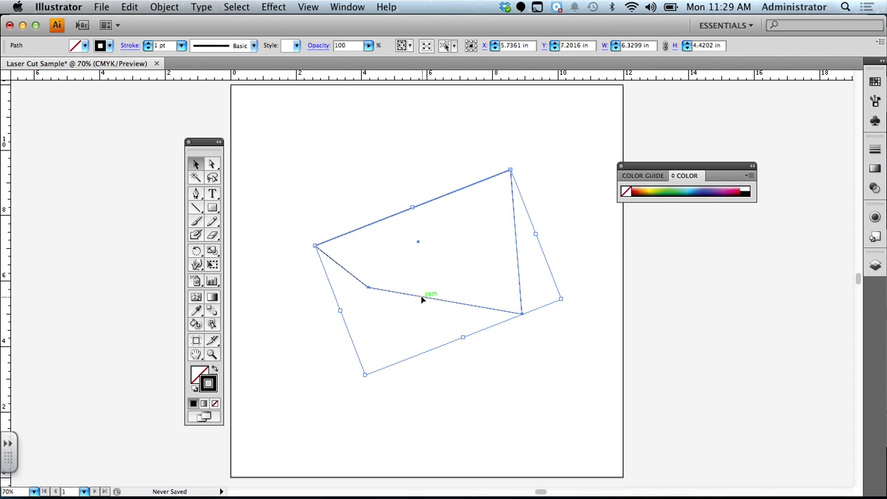
Draw a closed five-point shape with the Pen tool above the four-sided polygon, starting and closing at about X 1.40 in, Y 8.87 in.
{"action": "left_click", "coordinate": [197, 194]}
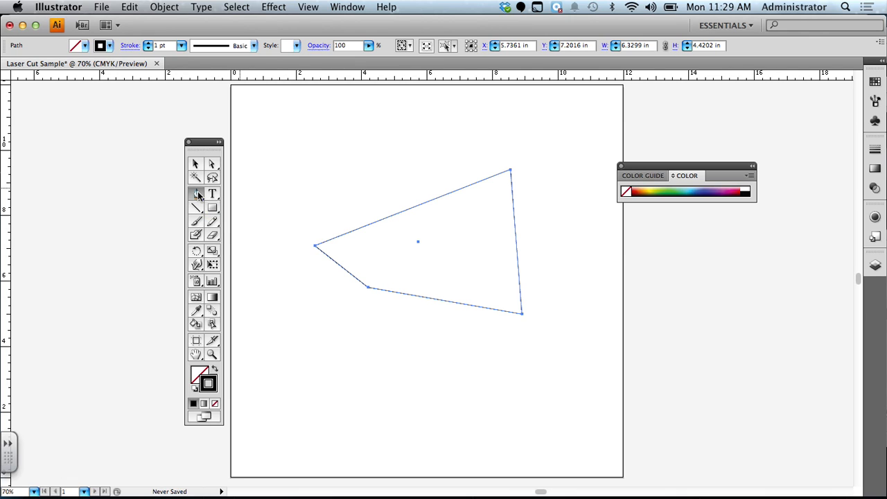
{"action": "left_click", "coordinate": [197, 191]}
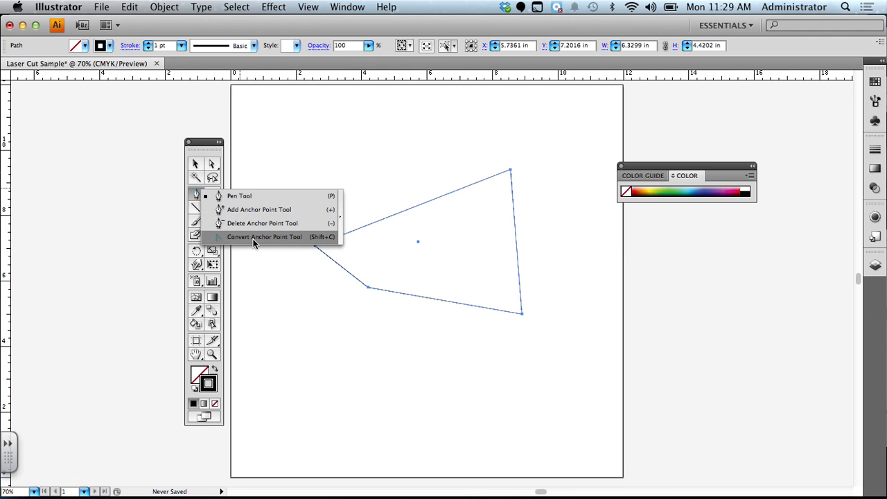
{"action": "left_click", "coordinate": [242, 198]}
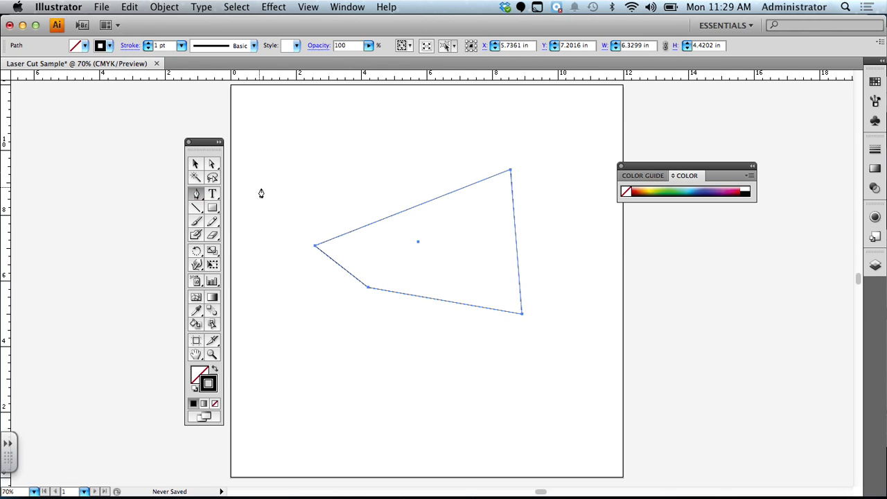
{"action": "left_click_drag", "start_coordinate": [276, 186], "coordinate": [390, 167]}
{"action": "left_click_drag", "start_coordinate": [469, 132], "coordinate": [382, 127]}
{"action": "left_click", "coordinate": [382, 120]}
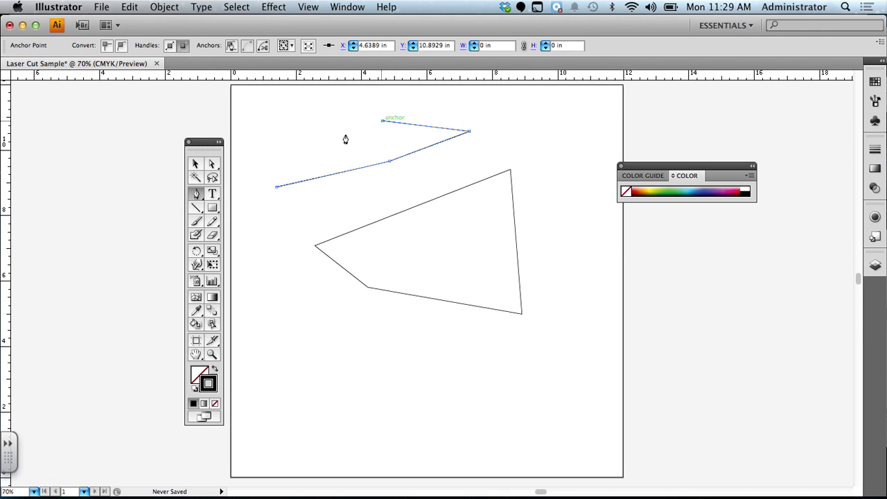
{"action": "left_click", "coordinate": [309, 142]}
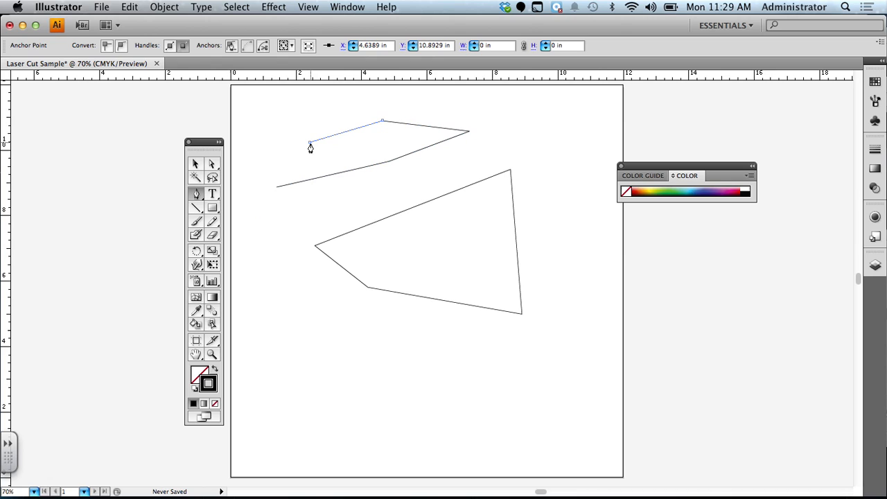
{"action": "left_click", "coordinate": [276, 185]}
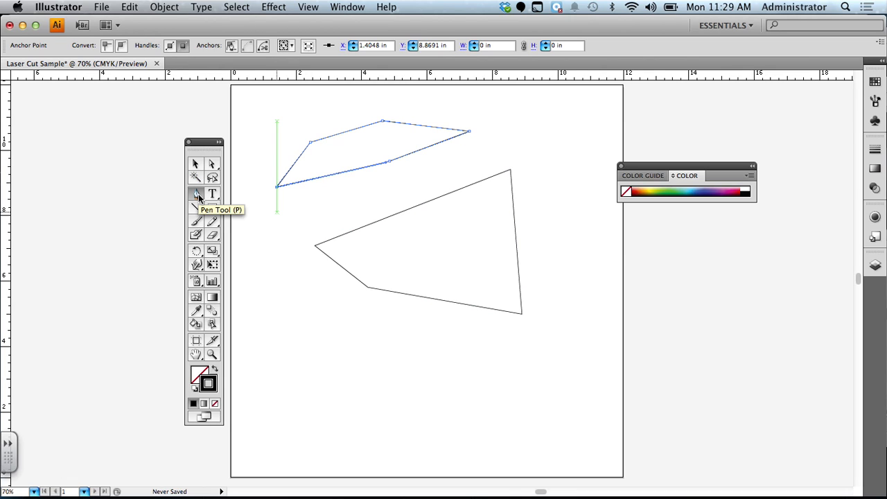
Examine the four-sided polygon's long upper edge at magnifications from 100% to 300%, ending at 200%.
{"action": "left_click_drag", "start_coordinate": [198, 194], "coordinate": [259, 217]}
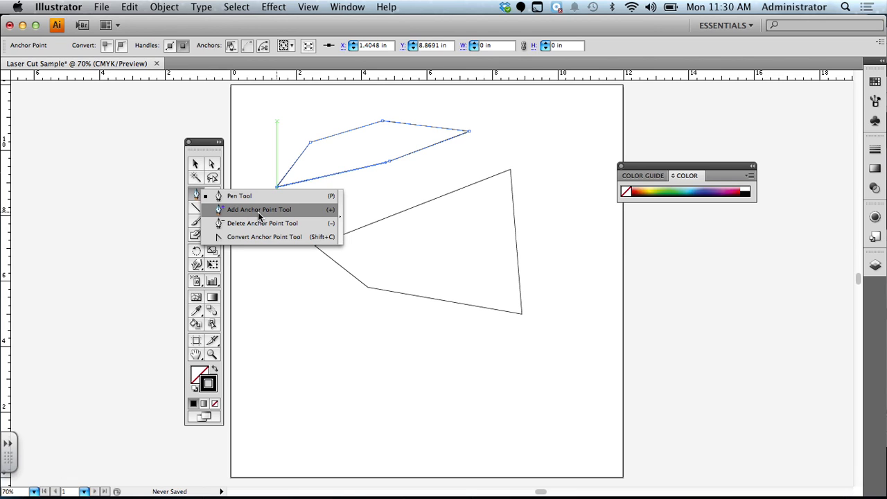
{"action": "left_click_drag", "start_coordinate": [258, 217], "coordinate": [259, 217]}
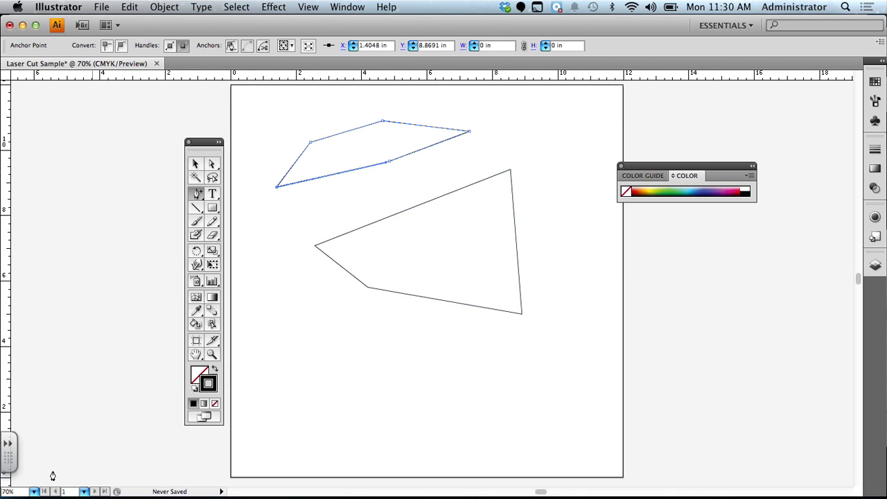
{"action": "left_click", "coordinate": [33, 491]}
{"action": "left_click", "coordinate": [34, 492]}
{"action": "left_click", "coordinate": [34, 492]}
{"action": "left_click", "coordinate": [33, 492]}
{"action": "left_click", "coordinate": [34, 492]}
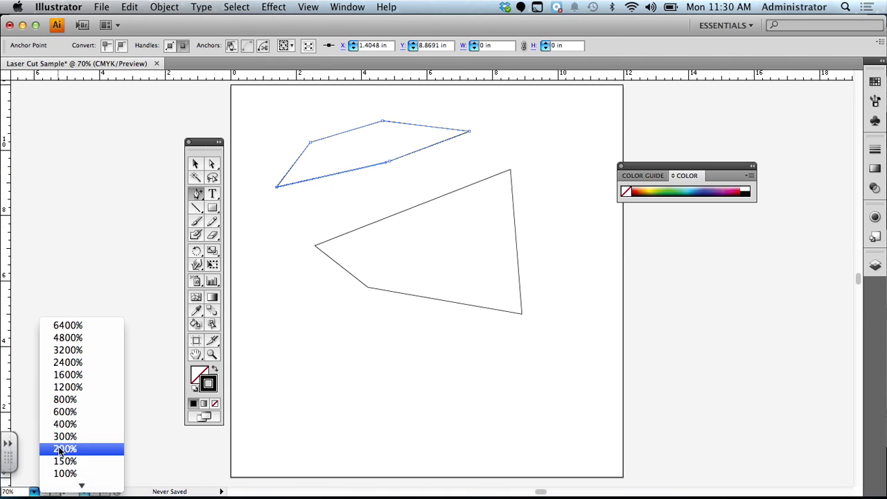
{"action": "left_click", "coordinate": [60, 450]}
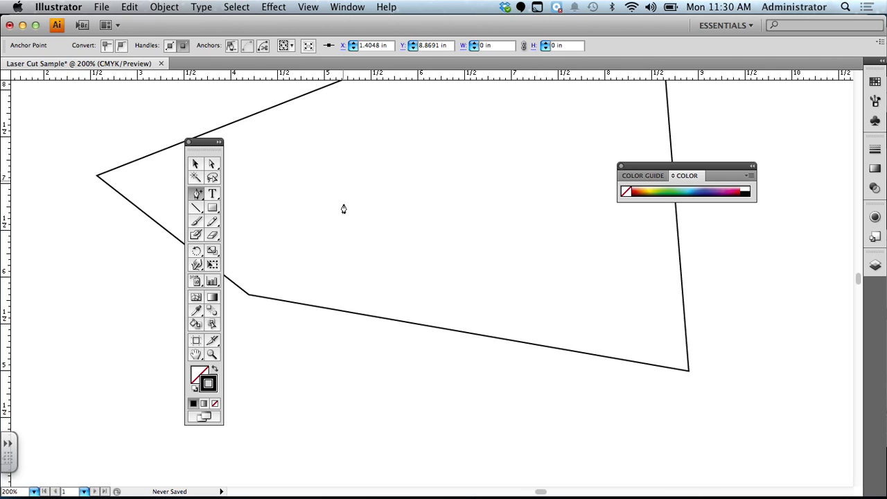
{"action": "key", "text": "super+space"}
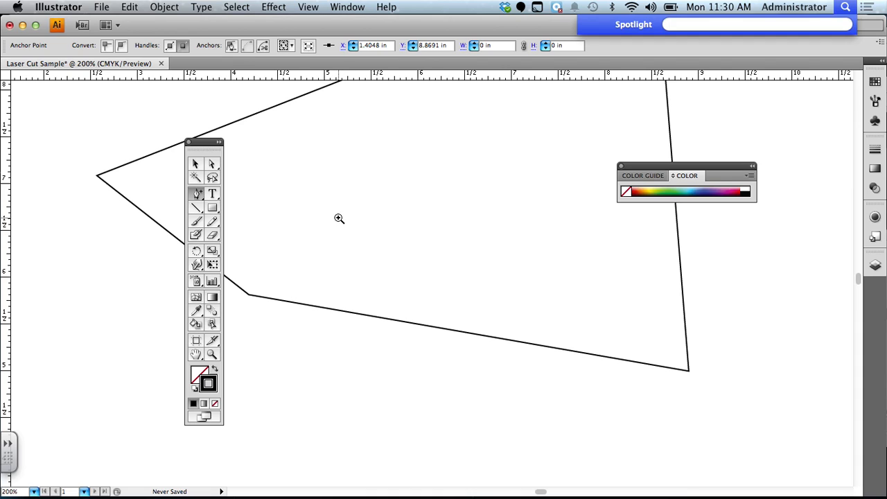
{"action": "key", "text": "Escape"}
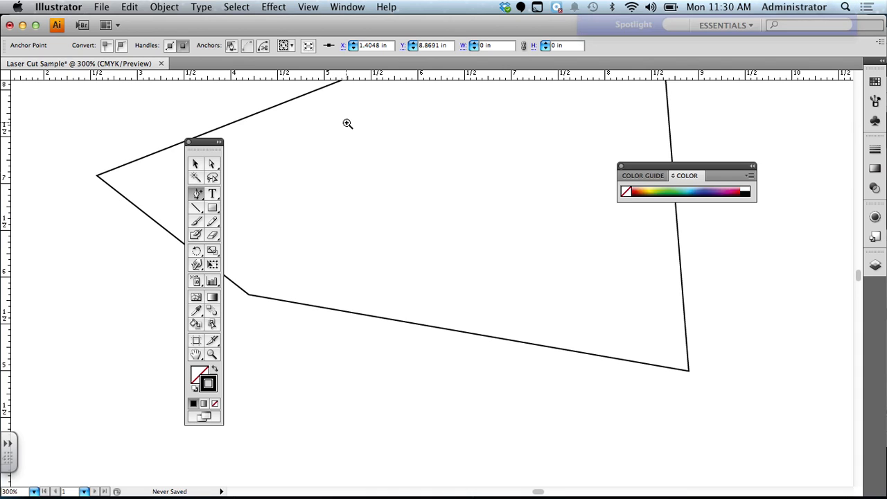
{"action": "left_click", "coordinate": [347, 123]}
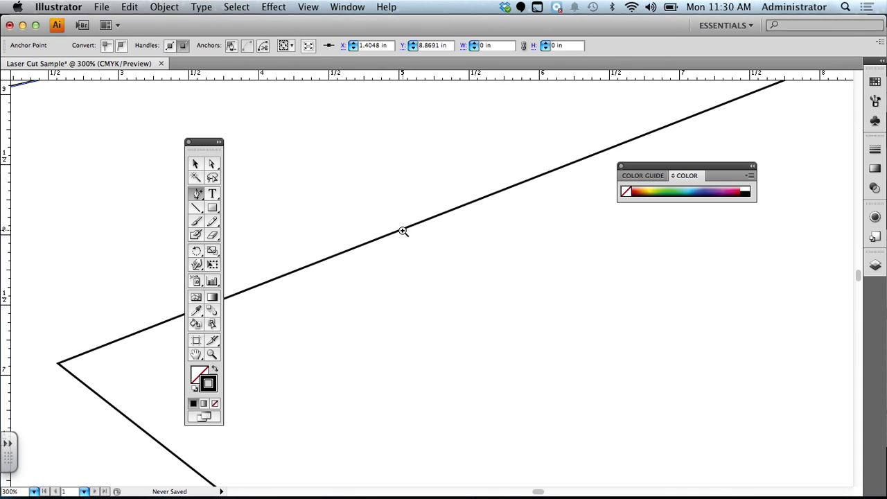
{"action": "key", "text": "space"}
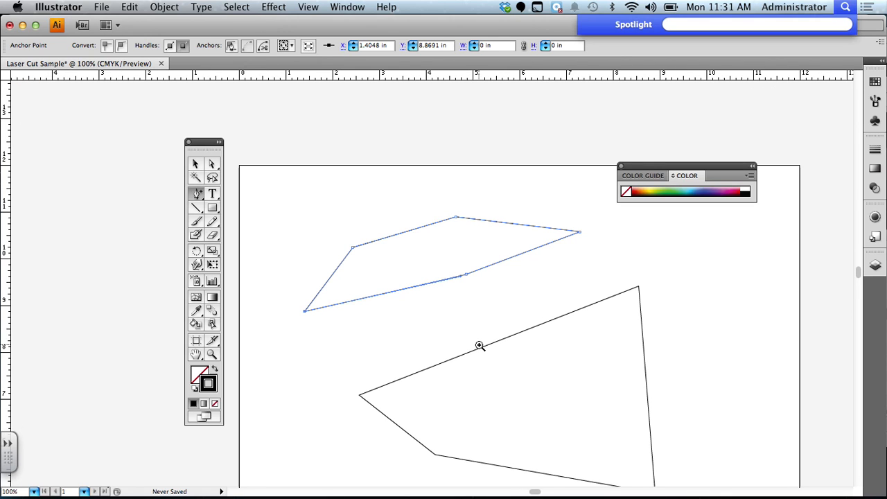
{"action": "left_click", "coordinate": [479, 345]}
{"action": "left_click", "coordinate": [480, 345]}
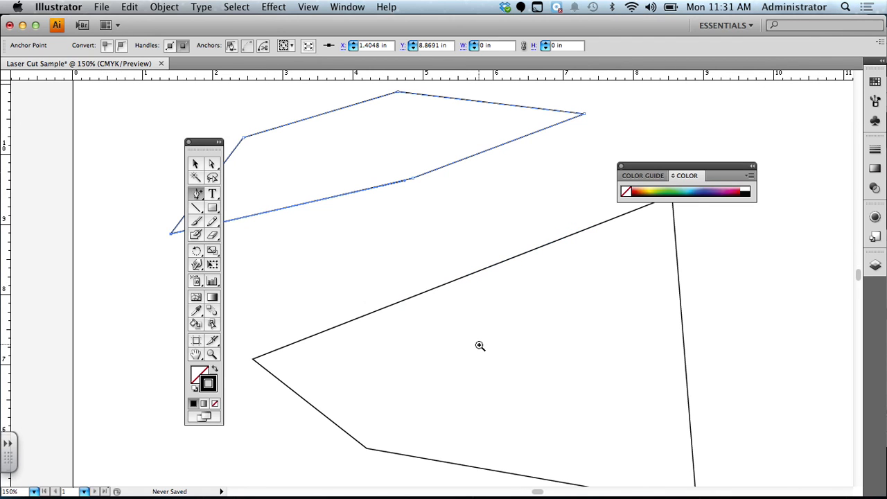
{"action": "left_click", "coordinate": [479, 345]}
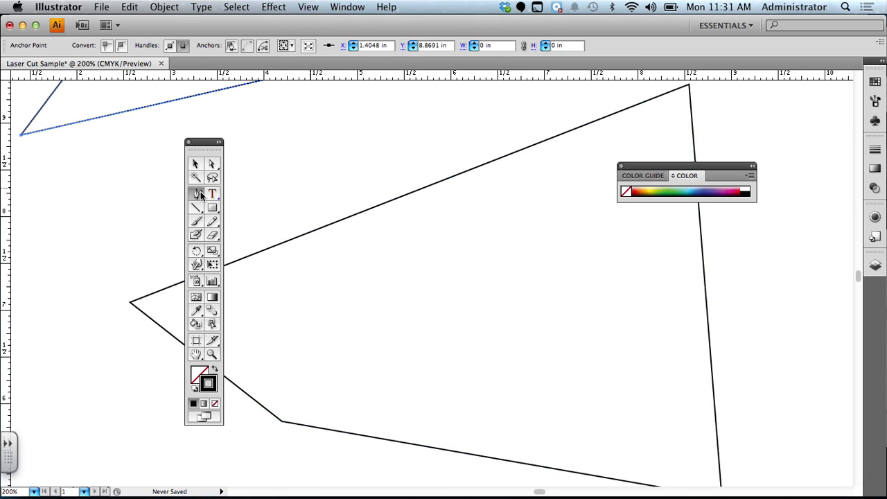
Add four anchor points along the lower part of the polygon's long upper edge, between about X 3.99 in and X 4.64 in.
{"action": "left_click_drag", "start_coordinate": [200, 194], "coordinate": [236, 209]}
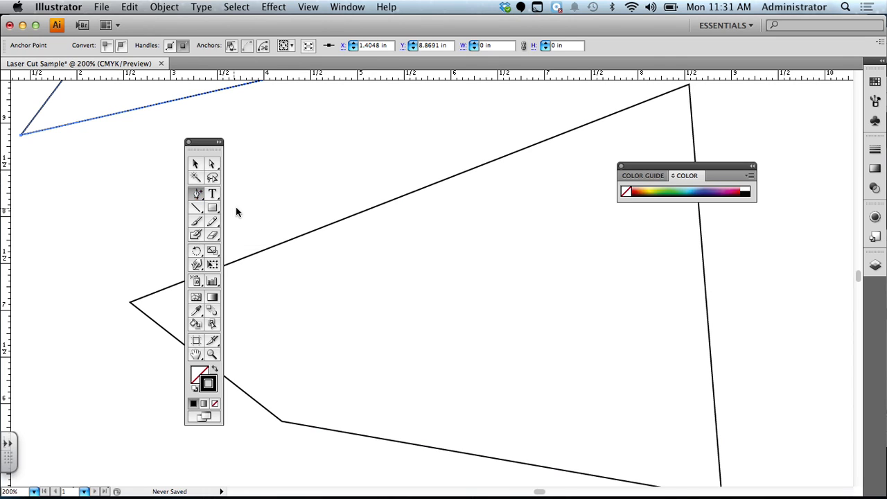
{"action": "left_click", "coordinate": [324, 229]}
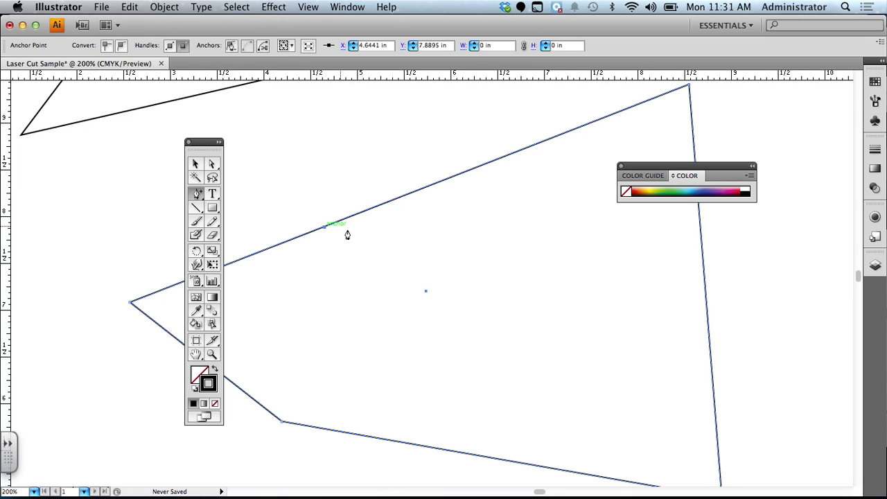
{"action": "left_click", "coordinate": [301, 238]}
{"action": "left_click", "coordinate": [288, 242]}
{"action": "left_click", "coordinate": [262, 252]}
Move the two middle anchor points into the polygon to about X 4.44, Y 6.49 in and X 5.06, Y 6.76 in, forming a slanted notch.
{"action": "left_click", "coordinate": [213, 165]}
{"action": "left_click", "coordinate": [213, 165]}
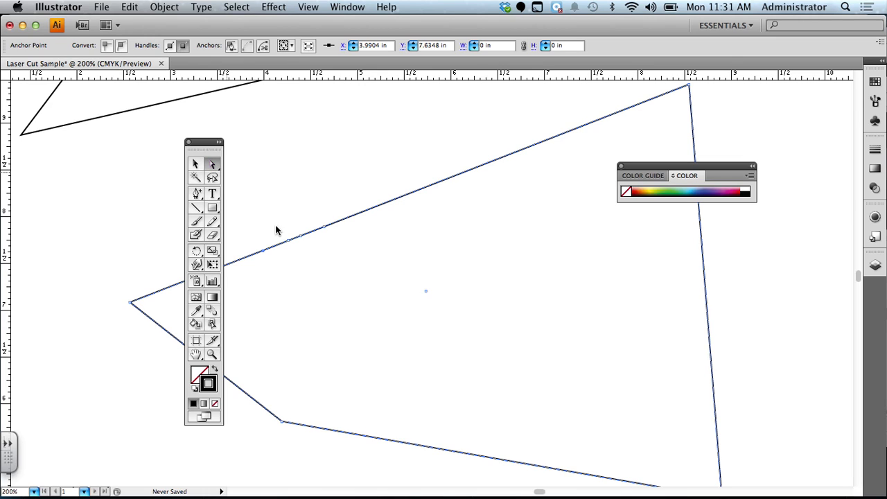
{"action": "left_click_drag", "start_coordinate": [288, 241], "coordinate": [319, 354]}
{"action": "left_click", "coordinate": [309, 276]}
{"action": "left_click_drag", "start_coordinate": [302, 241], "coordinate": [363, 332]}
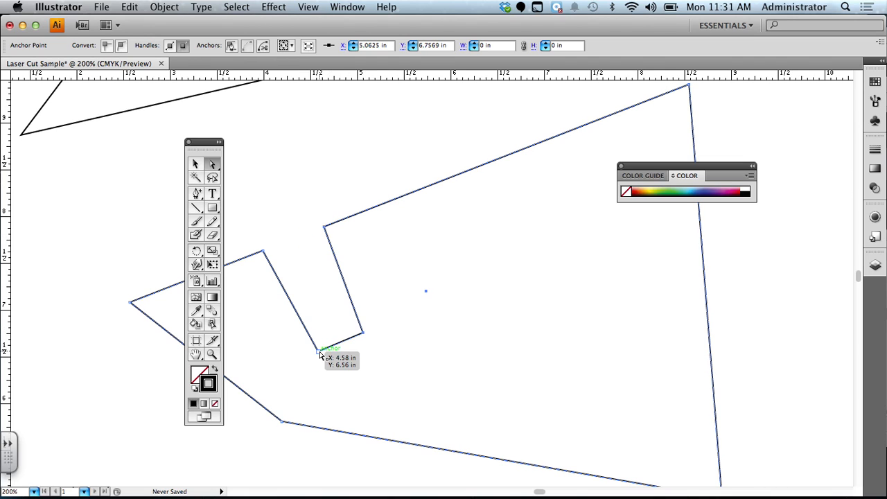
{"action": "left_click_drag", "start_coordinate": [319, 352], "coordinate": [307, 360]}
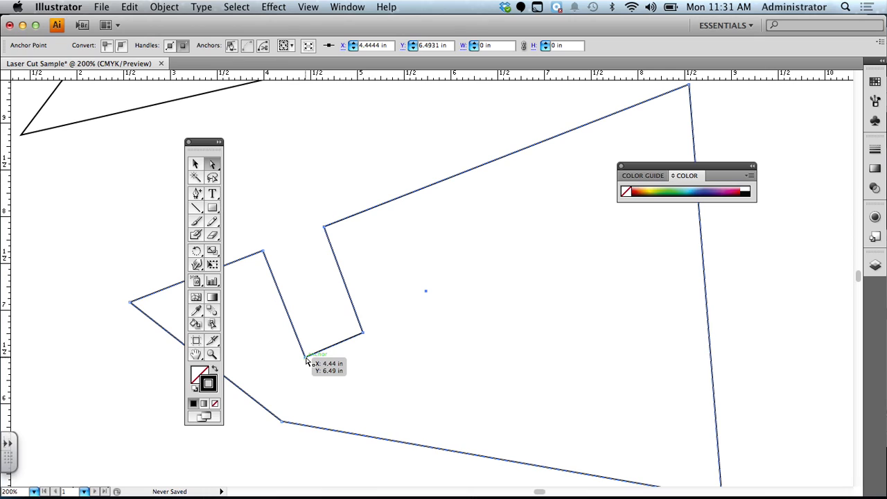